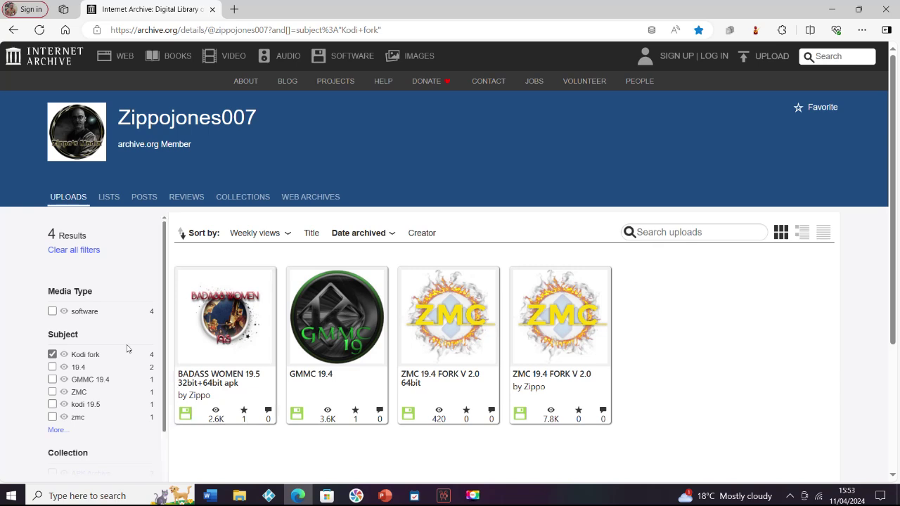
# - Add the software media-type filter to Zippojones007's Kodi fork uploads, leaving four results
pyautogui.click(52, 312)
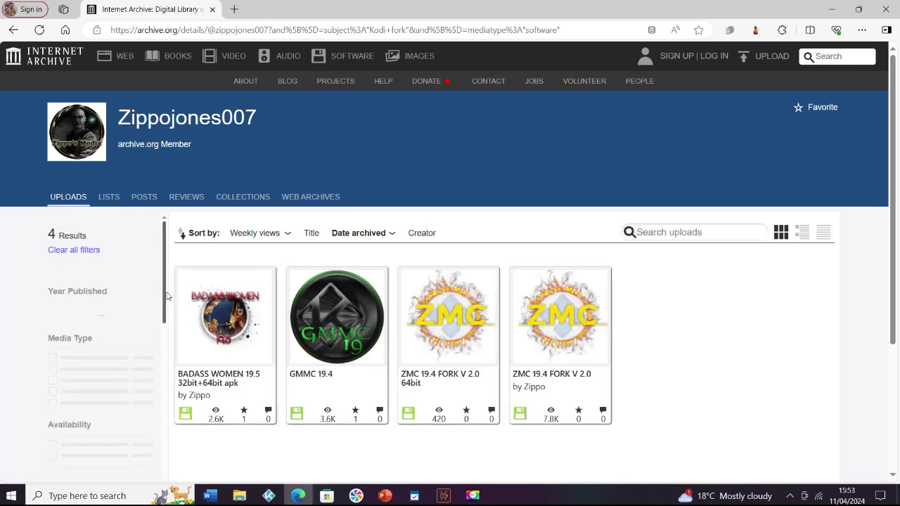
# - Load AFTVnews URL Shortener from its bookmark in a new tab, then return to the filtered uploads
pyautogui.click(234, 9)
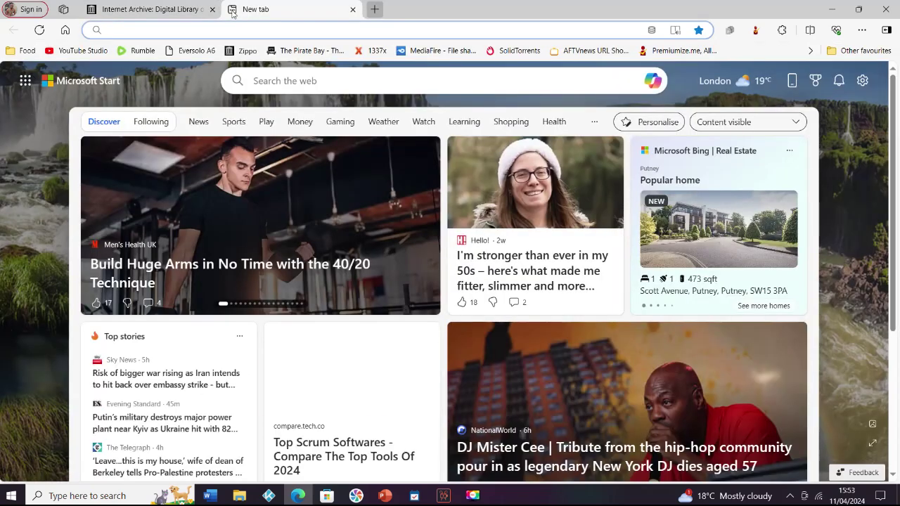
pyautogui.click(589, 50)
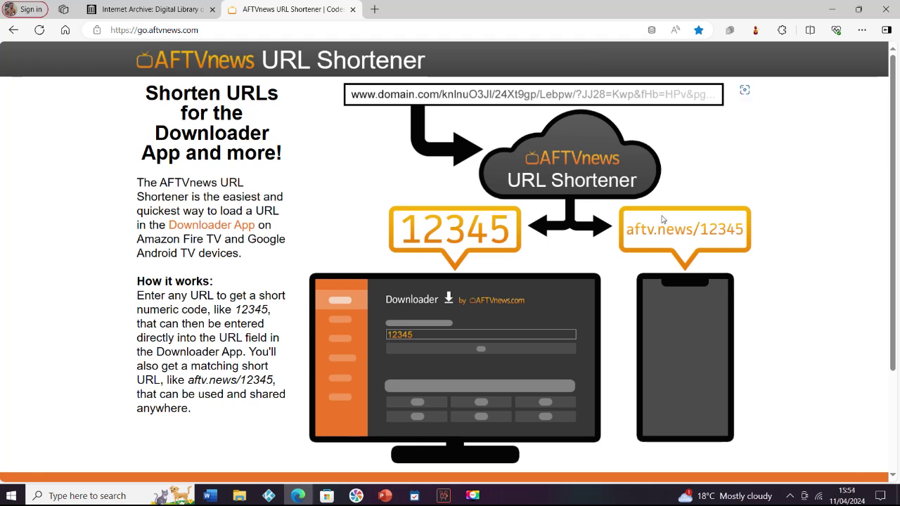
pyautogui.moveTo(534, 267)
pyautogui.moveTo(535, 176)
pyautogui.scroll(-1, 682, 237)
pyautogui.scroll(-3, 679, 234)
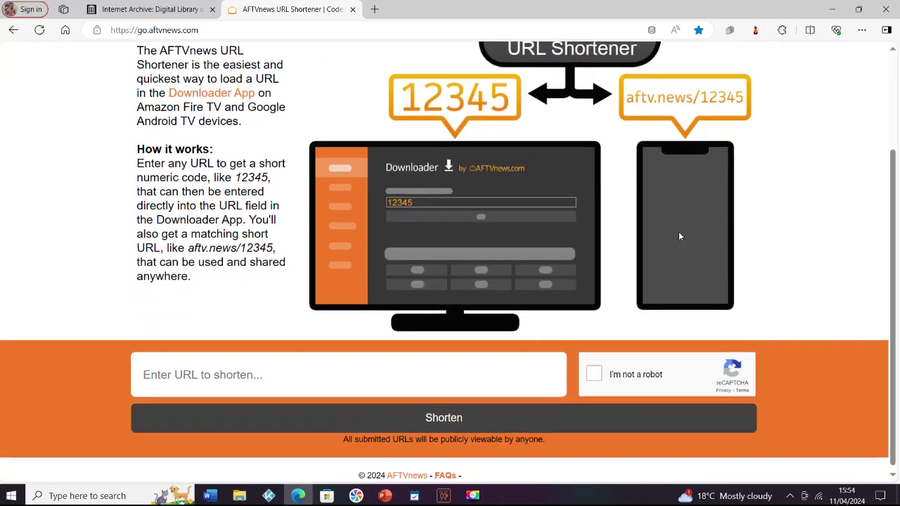
pyautogui.scroll(2, 678, 231)
pyautogui.click(167, 8)
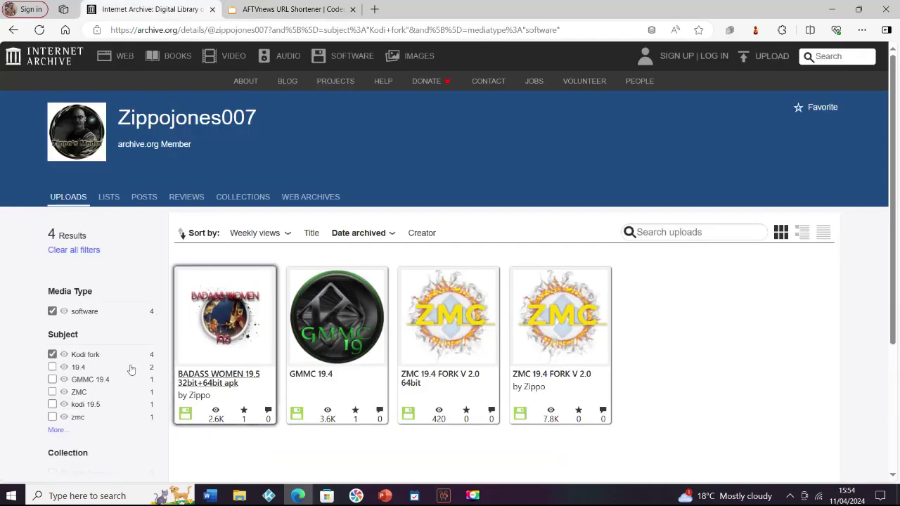
# - Drop the Kodi fork subject filter and open the Freedom Omega Fork item
pyautogui.click(52, 355)
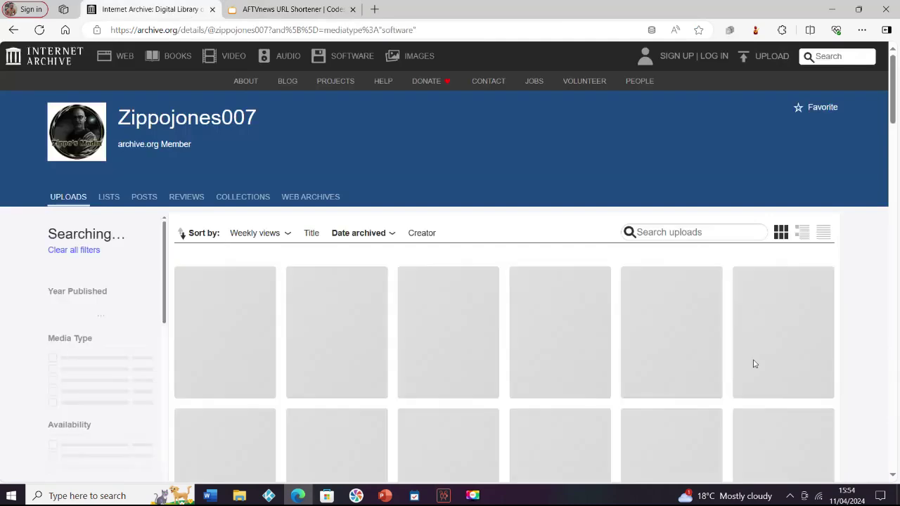
pyautogui.scroll(-2, 899, 296)
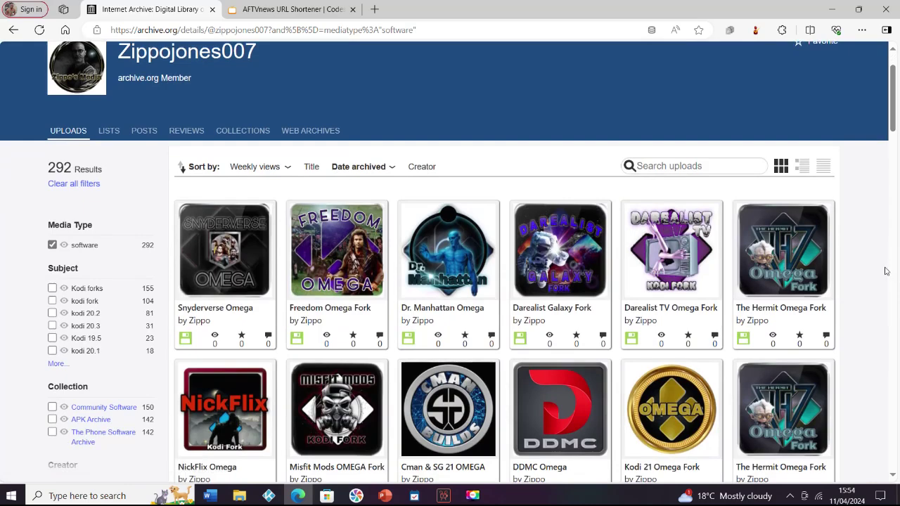
pyautogui.scroll(-2, 886, 271)
pyautogui.scroll(-2, 885, 271)
pyautogui.scroll(4, 886, 271)
pyautogui.scroll(-1, 886, 271)
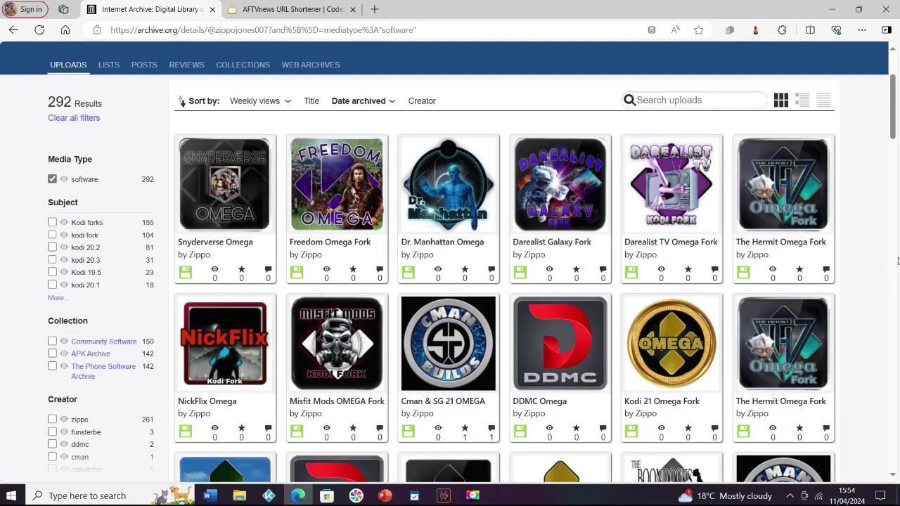
pyautogui.click(351, 249)
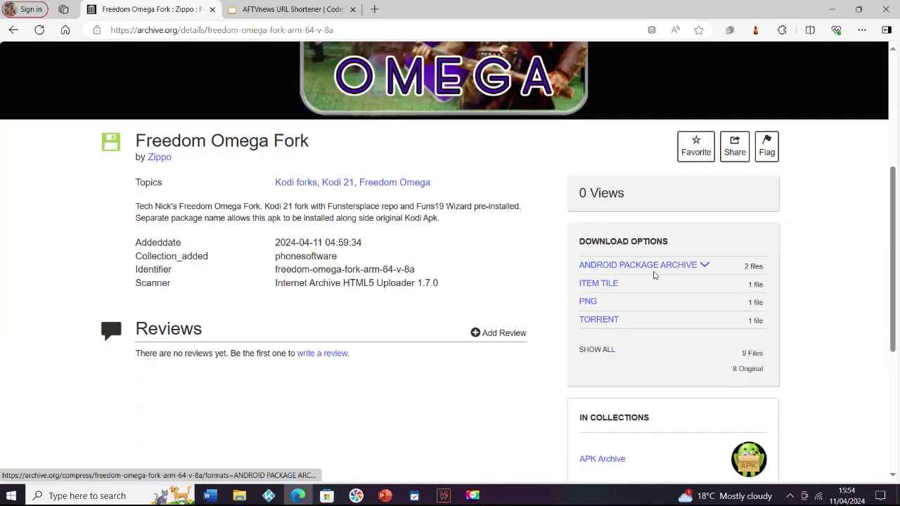
# - Copy the Freedom Omega Fork armeabi-v7a APK download link from its Android package files
pyautogui.click(650, 267)
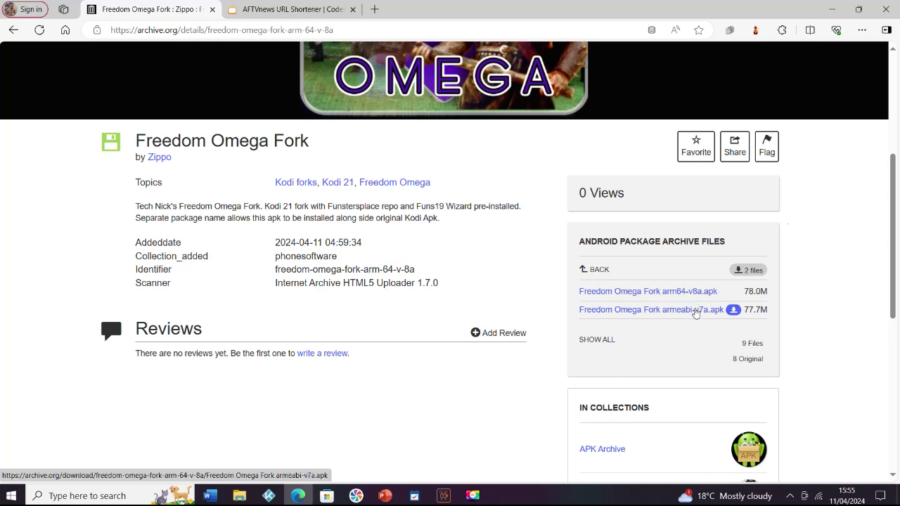
pyautogui.rightClick(694, 312)
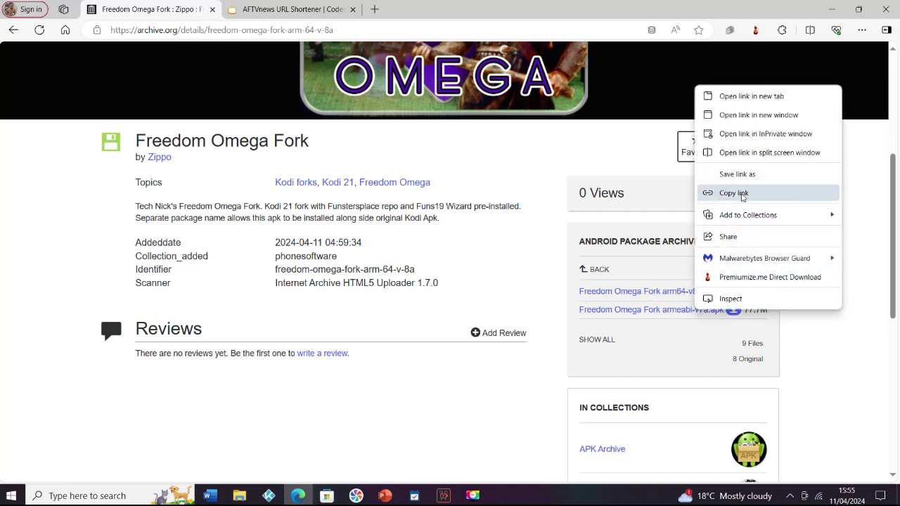
pyautogui.click(743, 196)
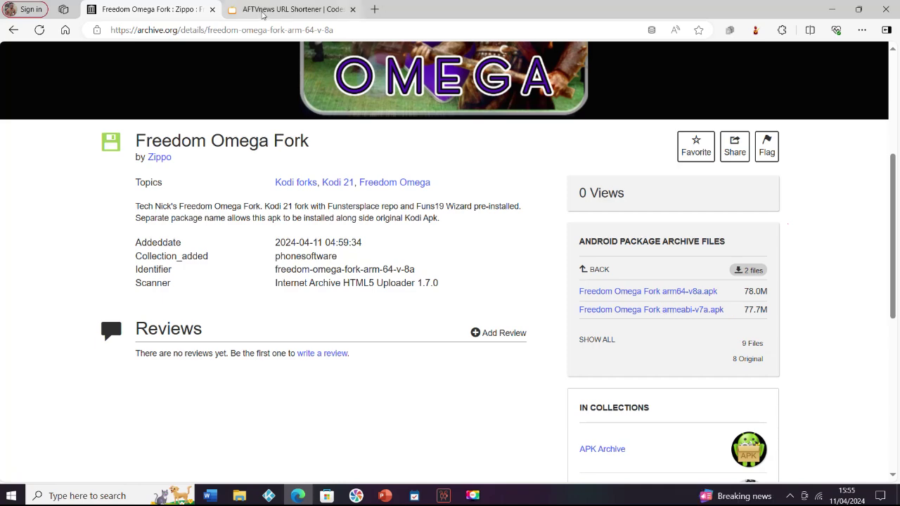
pyautogui.click(262, 10)
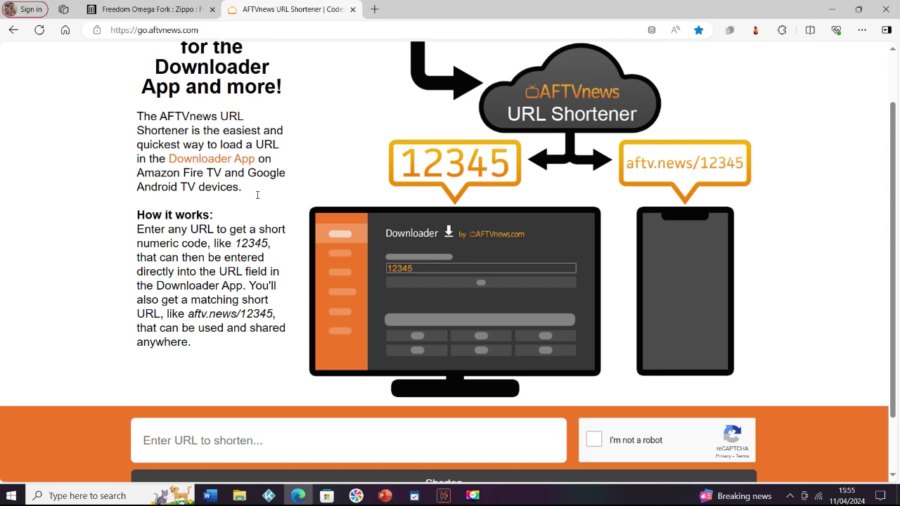
# - Shorten the pasted Freedom Omega Fork APK link to Downloader code 235155, then return to the archive
pyautogui.click(269, 436)
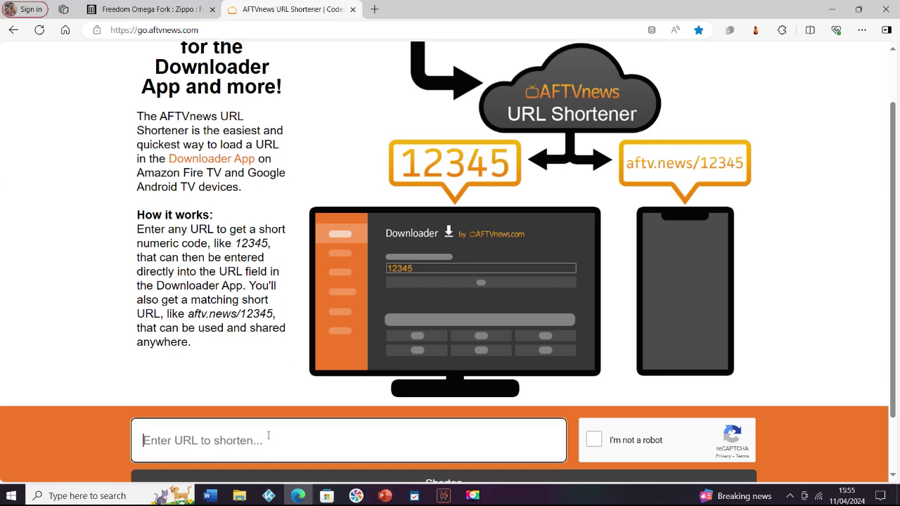
pyautogui.rightClick(475, 454)
pyautogui.click(510, 335)
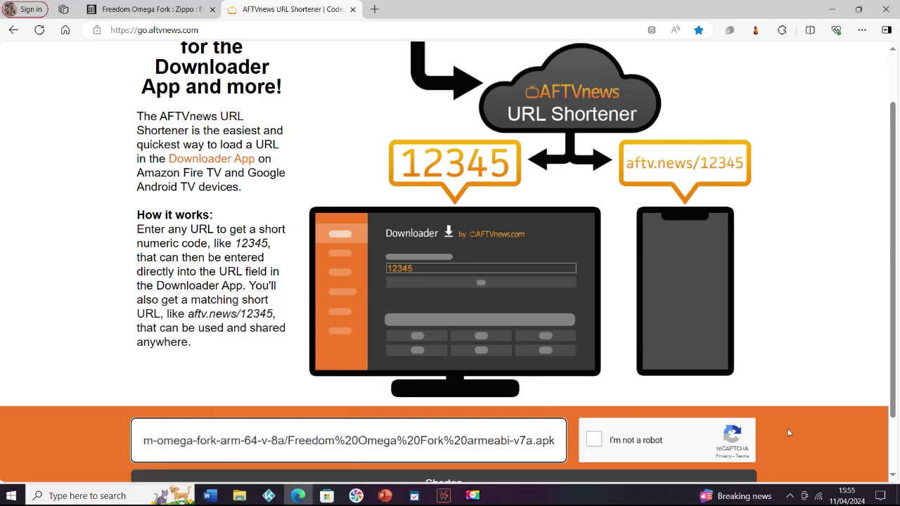
pyautogui.scroll(-1, 788, 433)
pyautogui.click(592, 378)
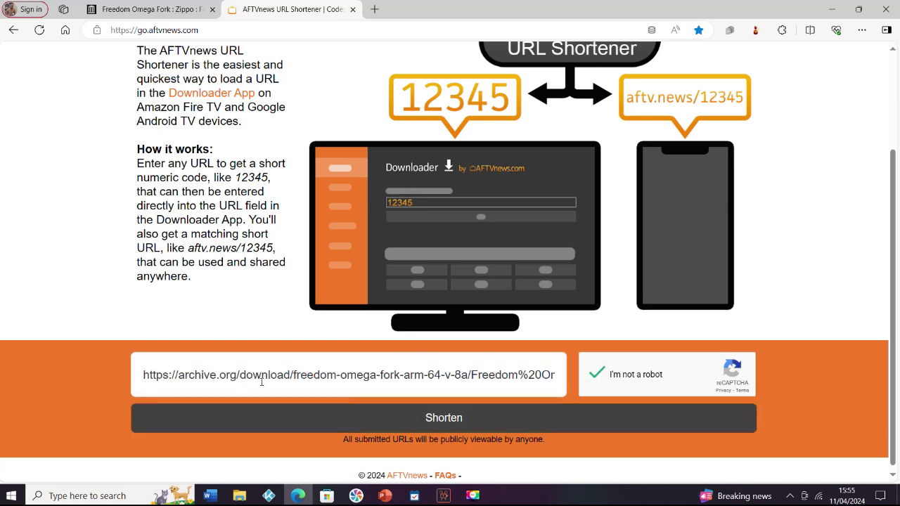
pyautogui.click(731, 426)
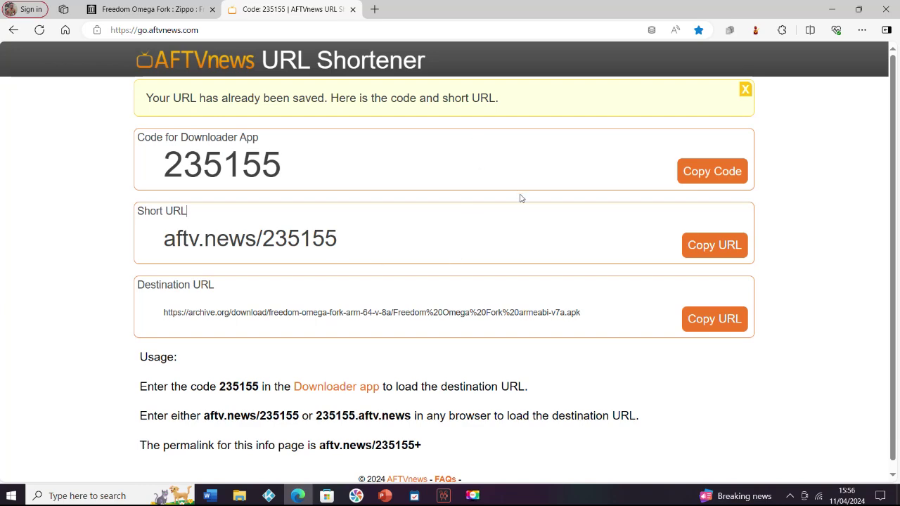
pyautogui.hotkey('alt', 'Left')
pyautogui.click(146, 10)
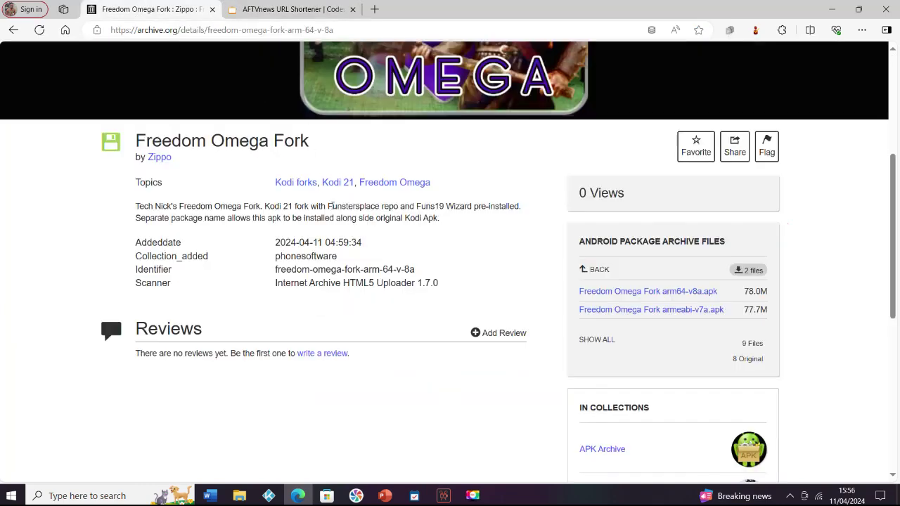
# - Go back to the uploads grid and open the Dr. Manhattan Omega item
pyautogui.hotkey('alt', 'Left')
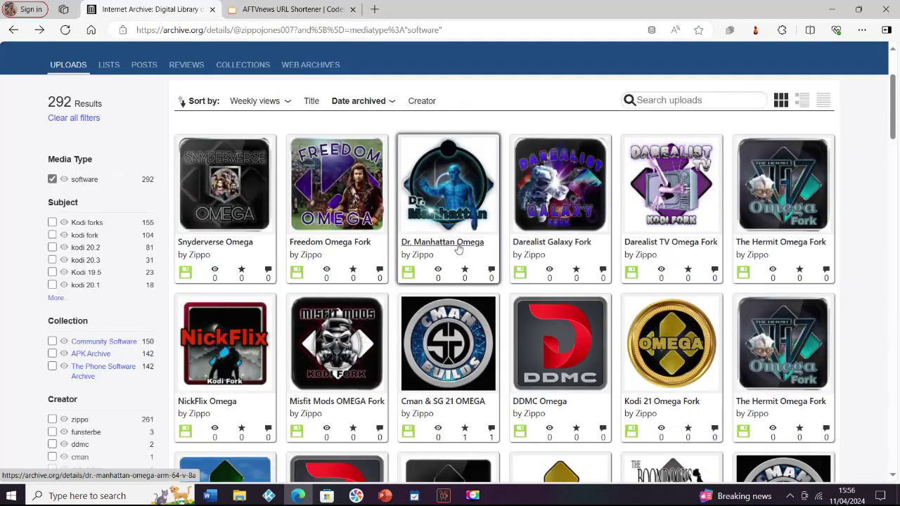
pyautogui.moveTo(442, 242)
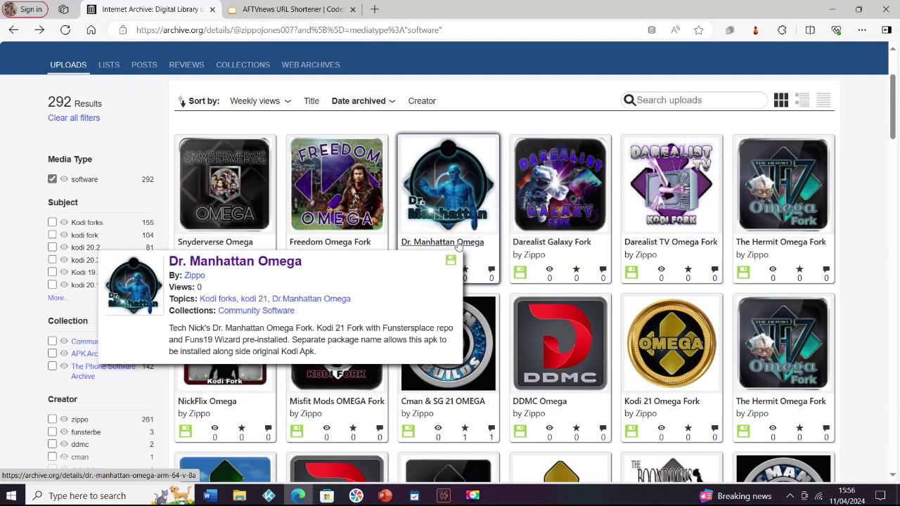
pyautogui.click(457, 243)
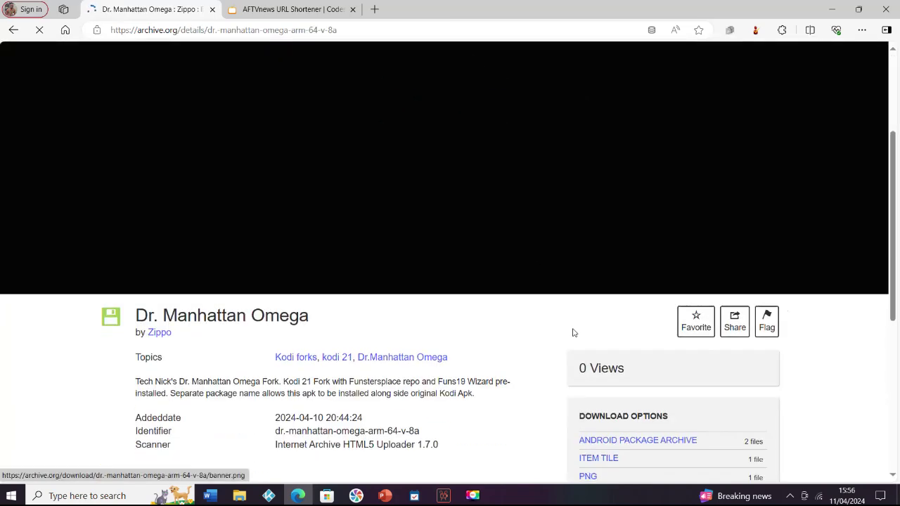
pyautogui.scroll(-4, 572, 331)
pyautogui.scroll(1, 625, 218)
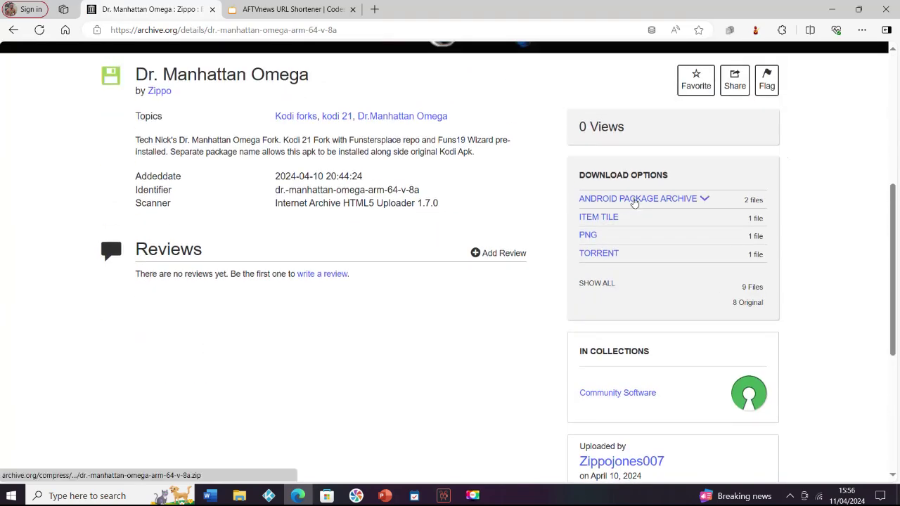
# - Copy the armeabi-v7a APK download link from Dr. Manhattan Omega's Android package files
pyautogui.click(635, 201)
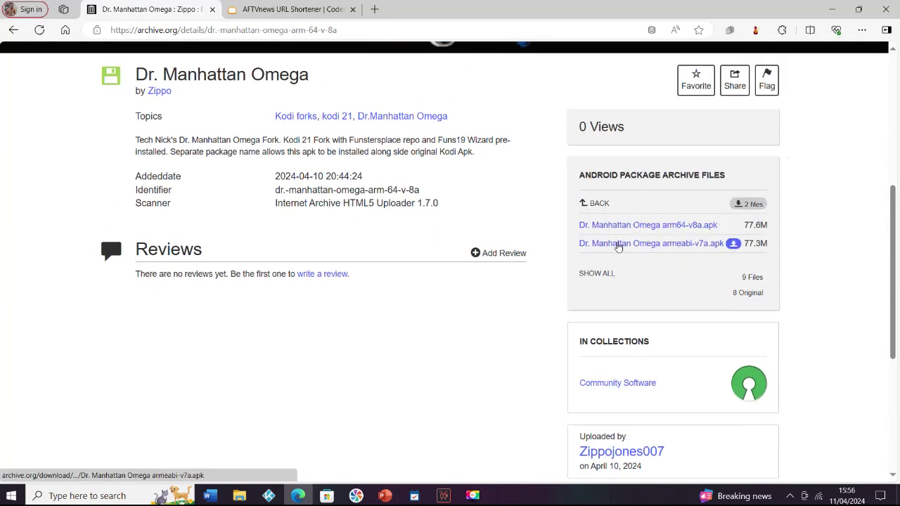
pyautogui.rightClick(618, 246)
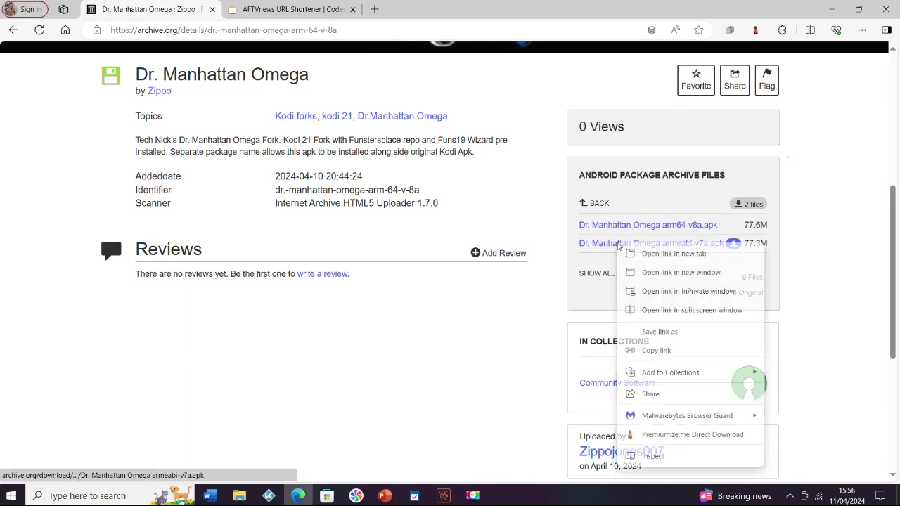
pyautogui.click(680, 350)
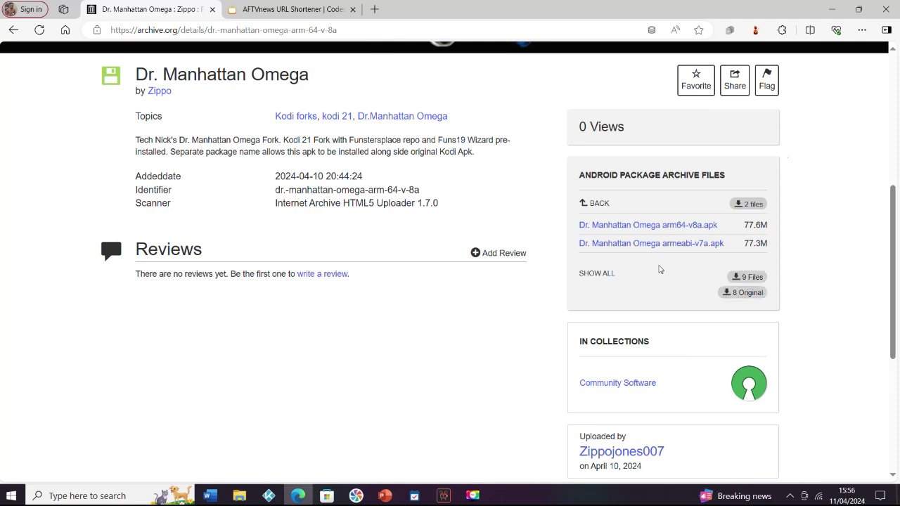
pyautogui.moveTo(651, 244)
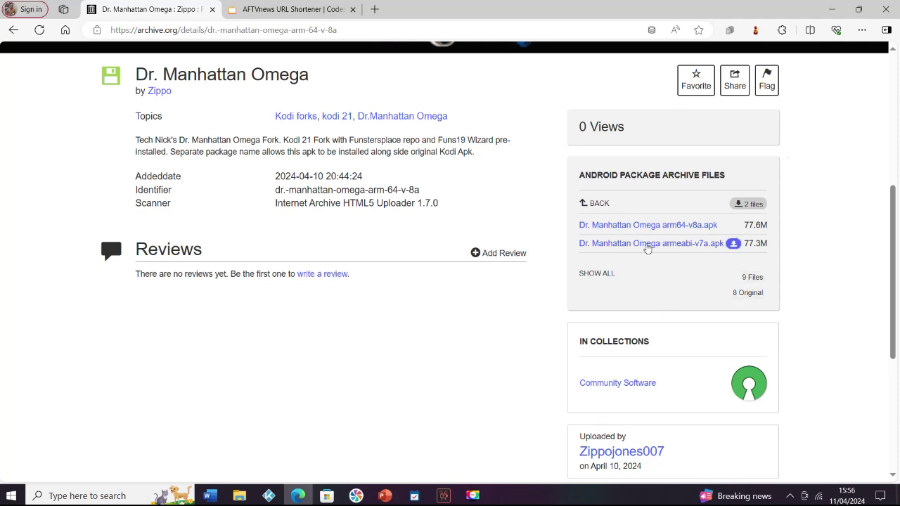
pyautogui.rightClick(645, 243)
pyautogui.click(705, 354)
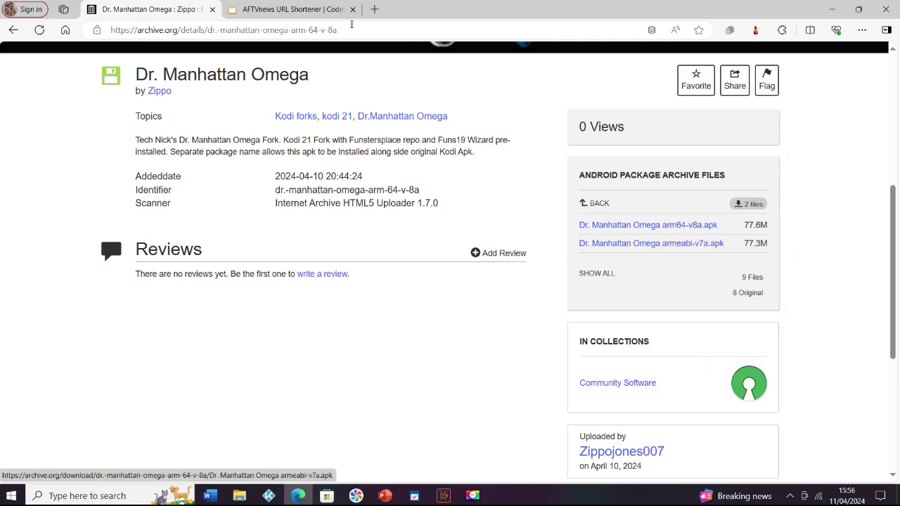
# - Paste the Dr. Manhattan Omega APK link, pass the robot check, and obtain code 274363
pyautogui.click(288, 12)
pyautogui.click(430, 378)
pyautogui.rightClick(430, 377)
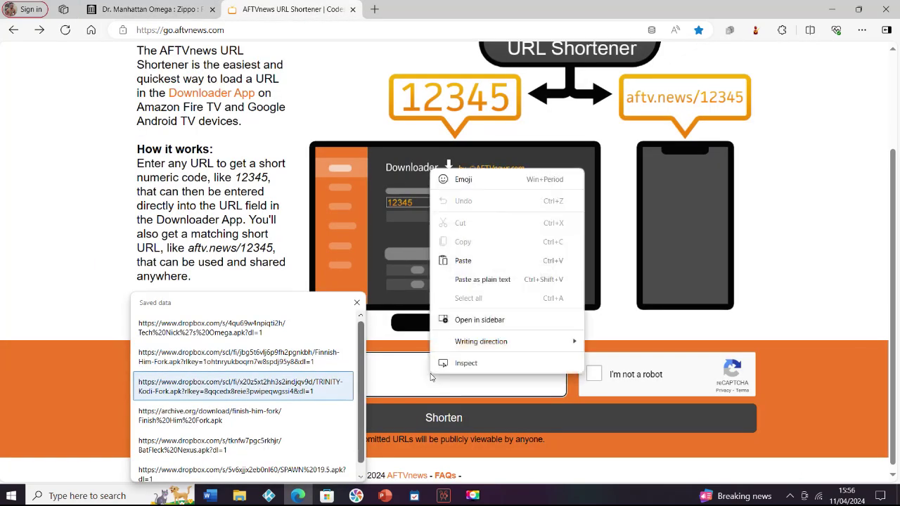
pyautogui.click(506, 261)
pyautogui.click(592, 379)
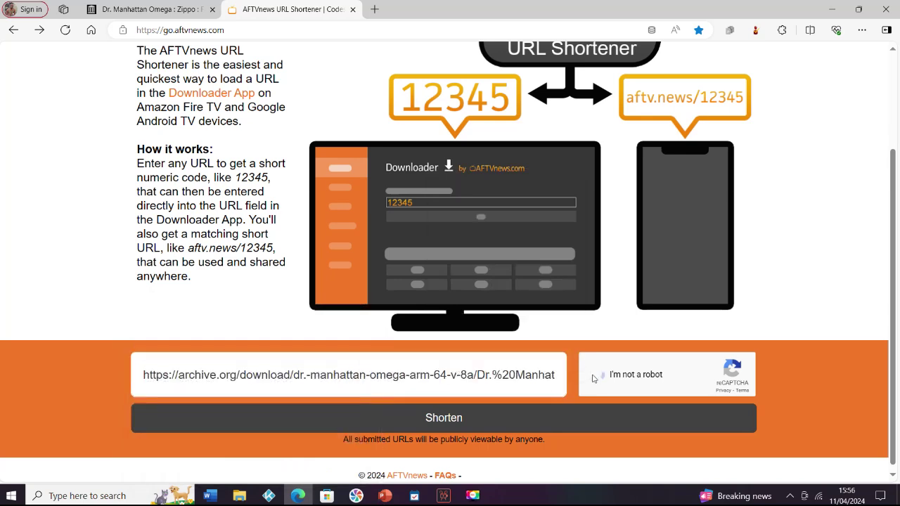
pyautogui.click(722, 429)
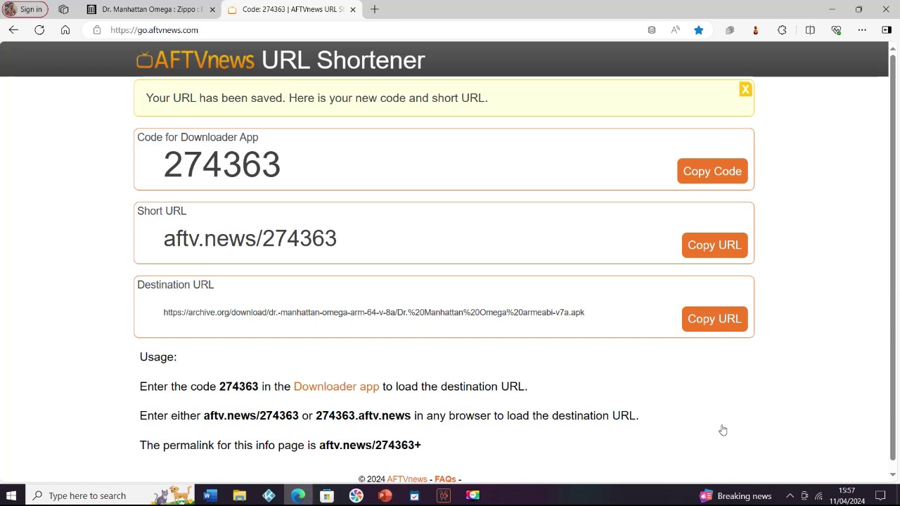
pyautogui.hotkey('alt', 'Left')
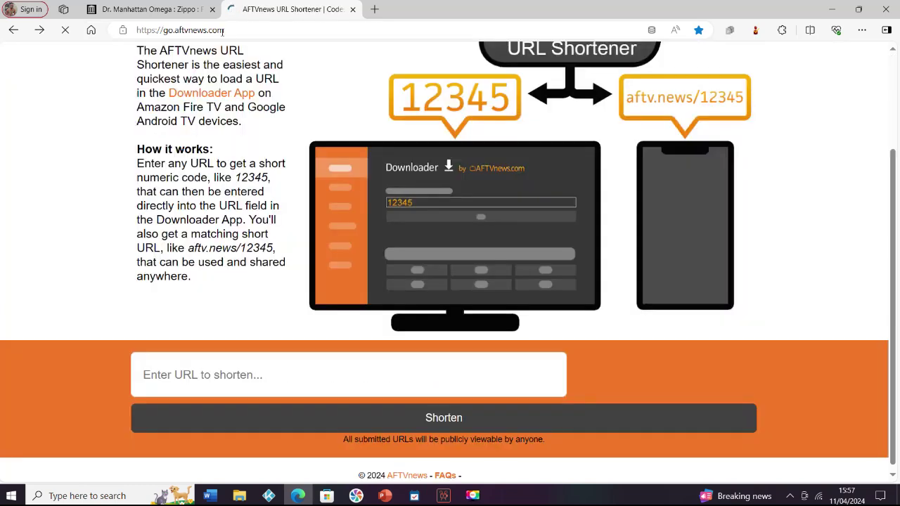
# - Back on the uploads, copy the Snyderverse Omega armeabi-v7a APK download link
pyautogui.click(181, 10)
pyautogui.hotkey('alt', 'Left')
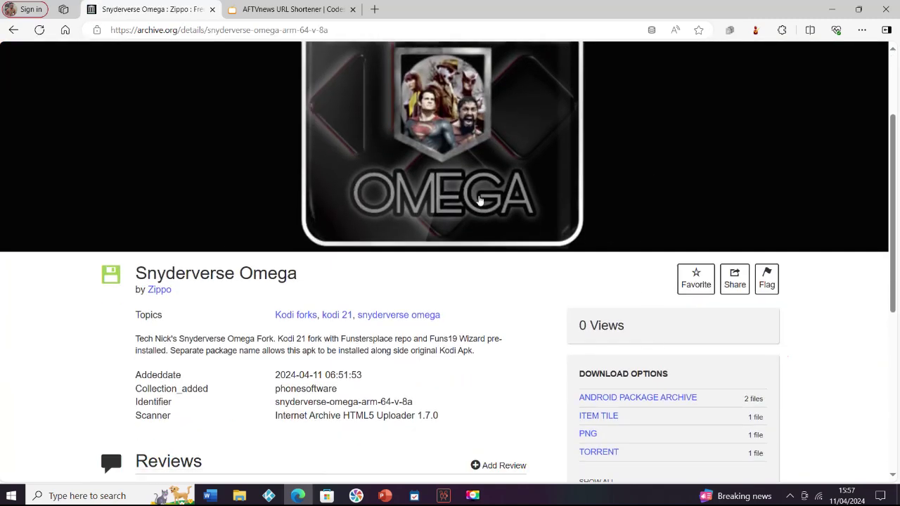
pyautogui.moveTo(588, 433)
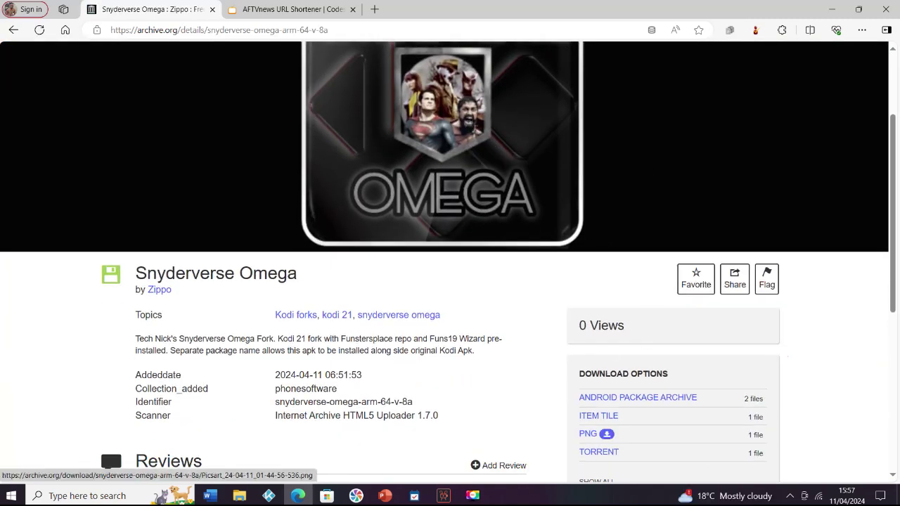
pyautogui.click(693, 398)
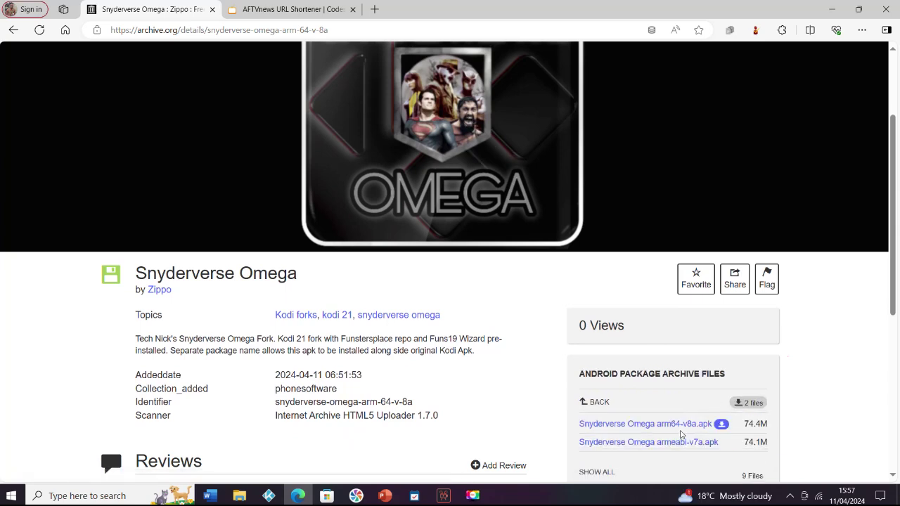
pyautogui.scroll(-1, 671, 439)
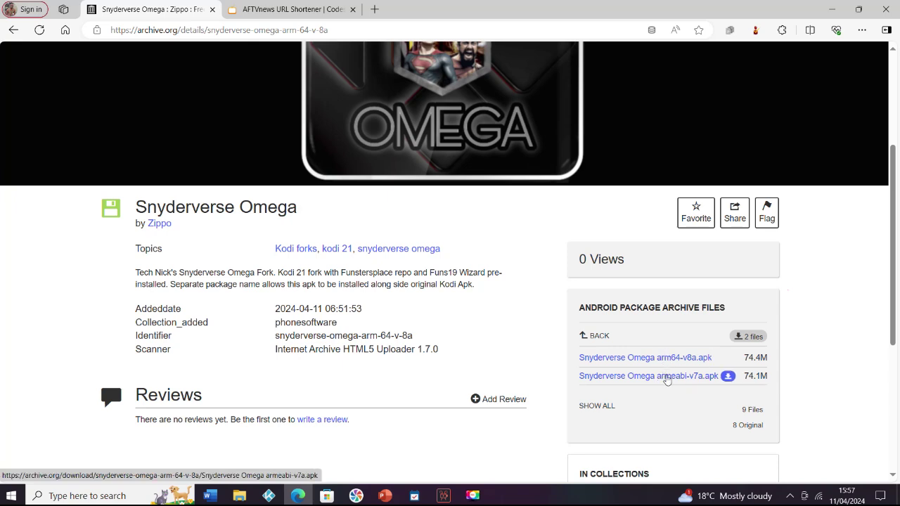
pyautogui.rightClick(666, 380)
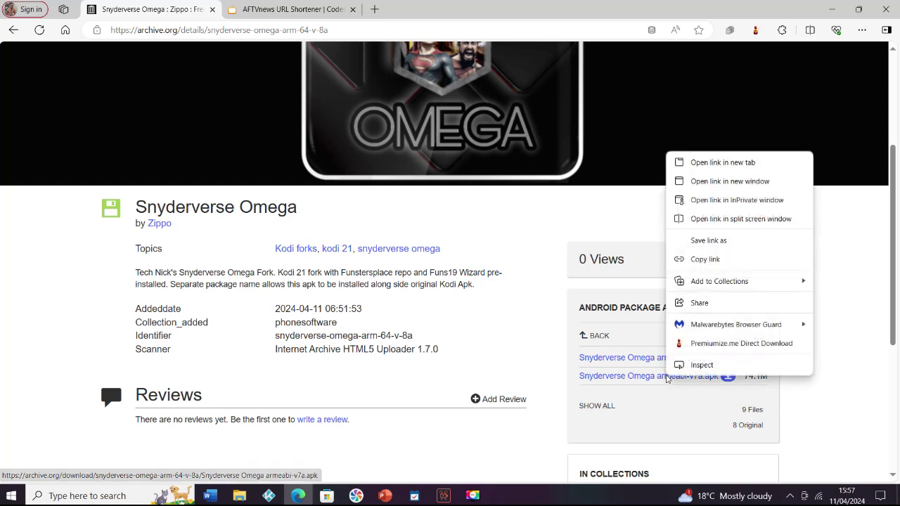
pyautogui.click(728, 259)
# - Shorten the pasted Snyderverse Omega APK link to Downloader code 924662, then return to its archive page
pyautogui.click(282, 10)
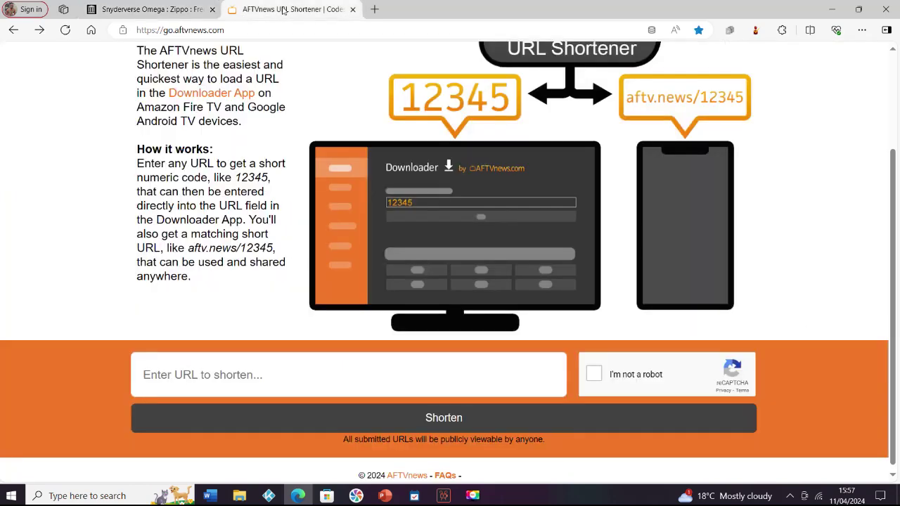
pyautogui.rightClick(462, 375)
pyautogui.click(507, 262)
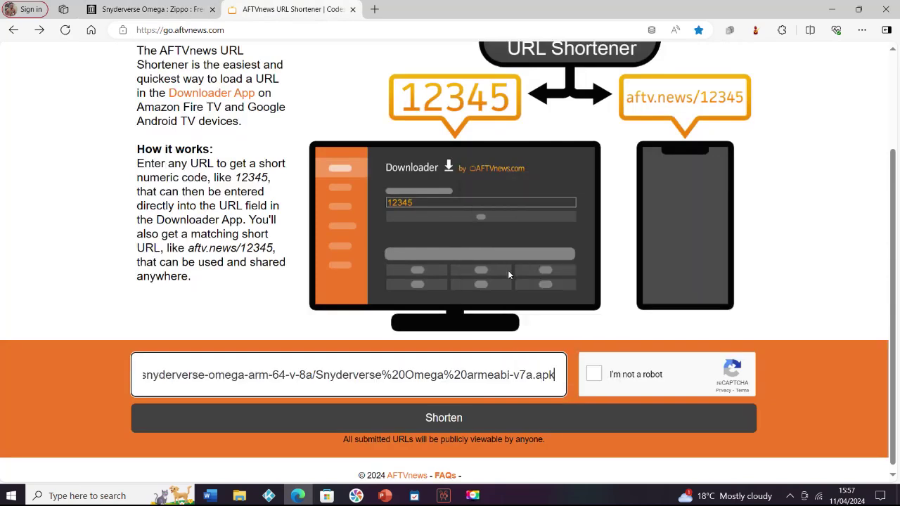
pyautogui.click(593, 376)
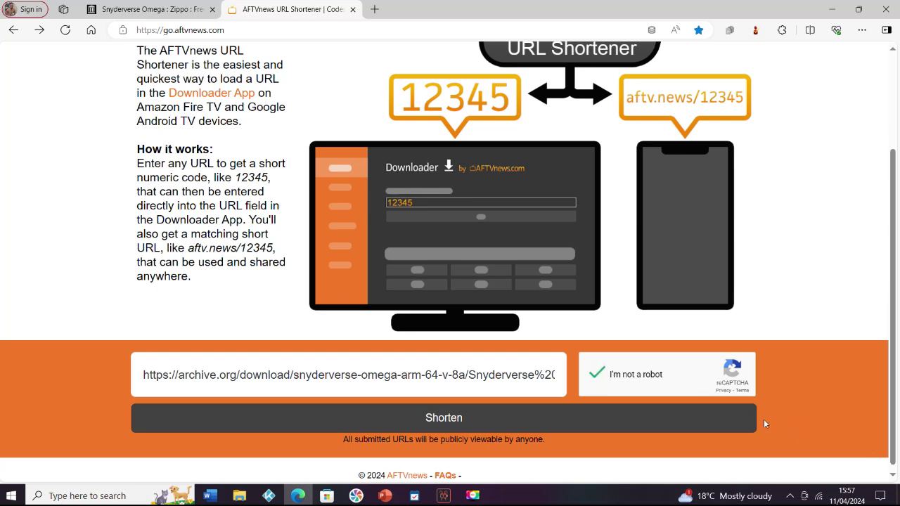
pyautogui.click(718, 419)
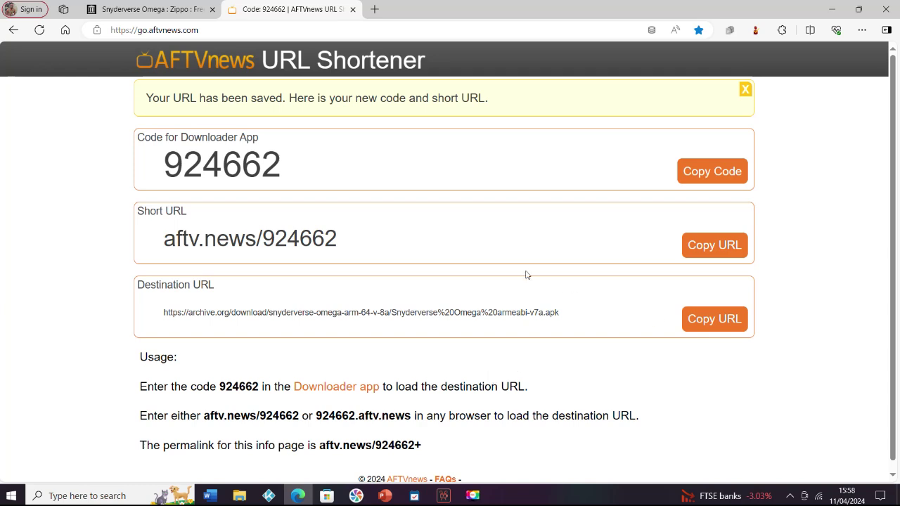
pyautogui.click(172, 12)
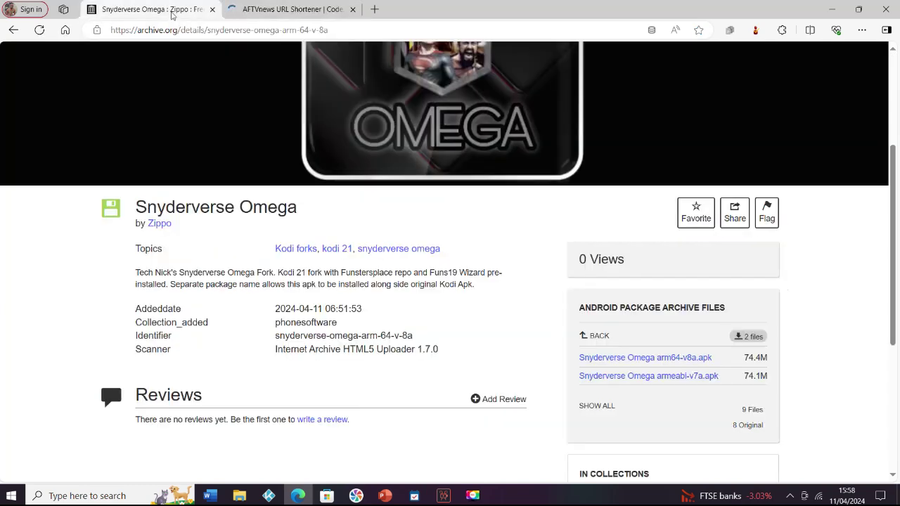